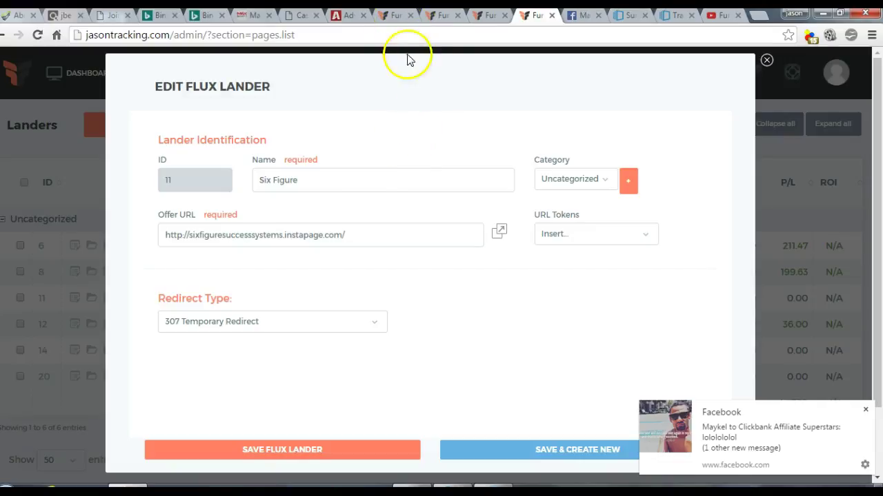
# Switch to the FunnelFlux tab with the Diabetes Lie Alfredo keyword drill-down report.
pyautogui.click(390, 12)
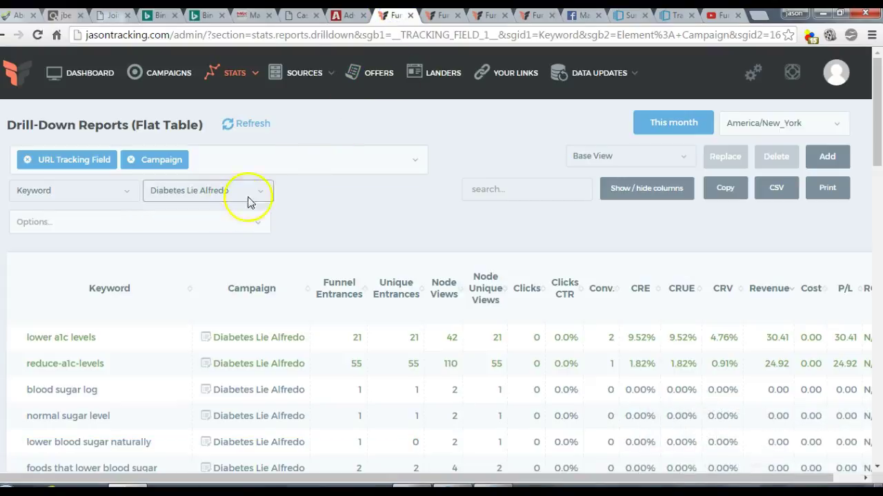
# In the My Paid Survey Spot campaign settings, edit its My Paid Survey Spot funnel from Campaign's Funnels.
pyautogui.click(445, 15)
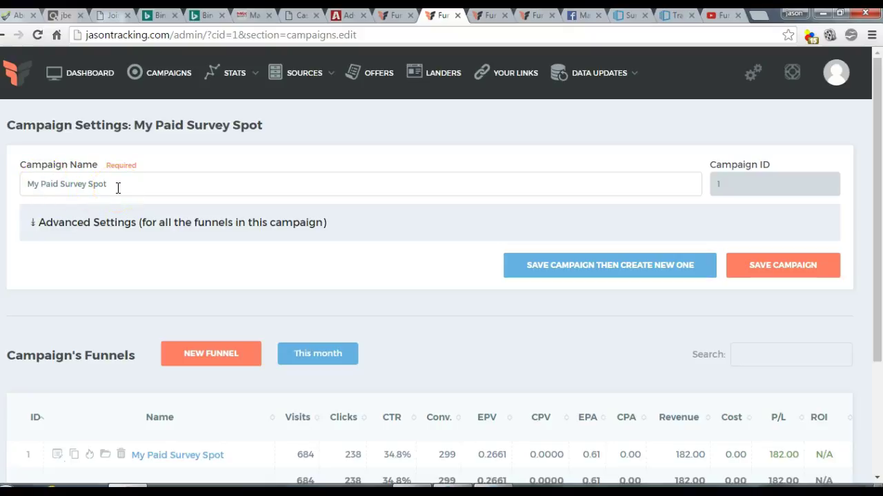
pyautogui.click(164, 191)
pyautogui.scroll(-1, 418, 252)
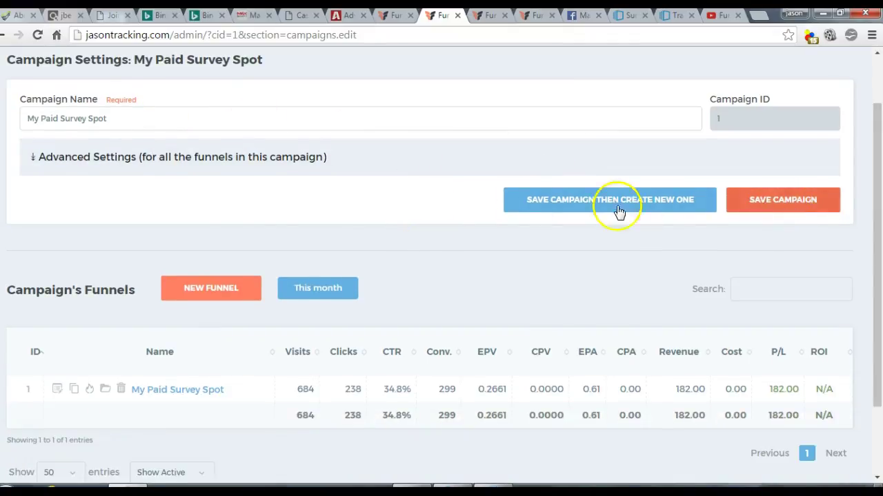
pyautogui.scroll(-1, 124, 255)
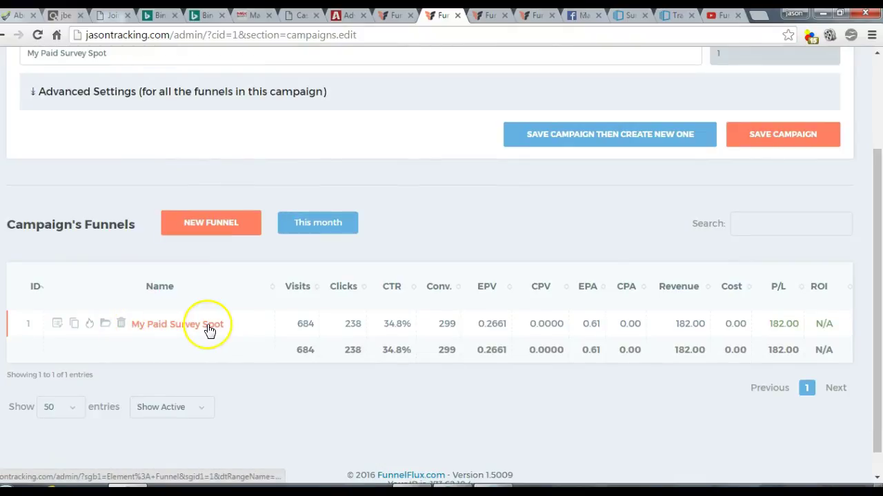
pyautogui.click(58, 326)
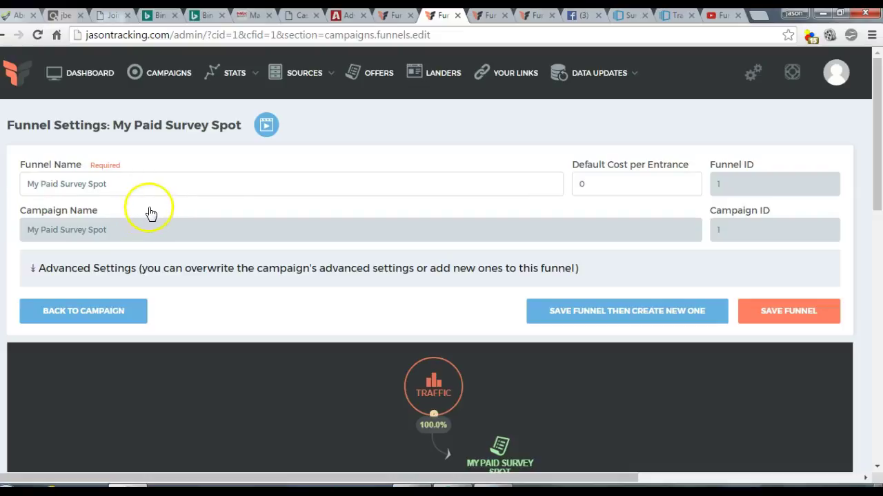
# Scroll down to the funnel builder canvas and select the My Paid Survey Spot node.
pyautogui.scroll(-3, 255, 234)
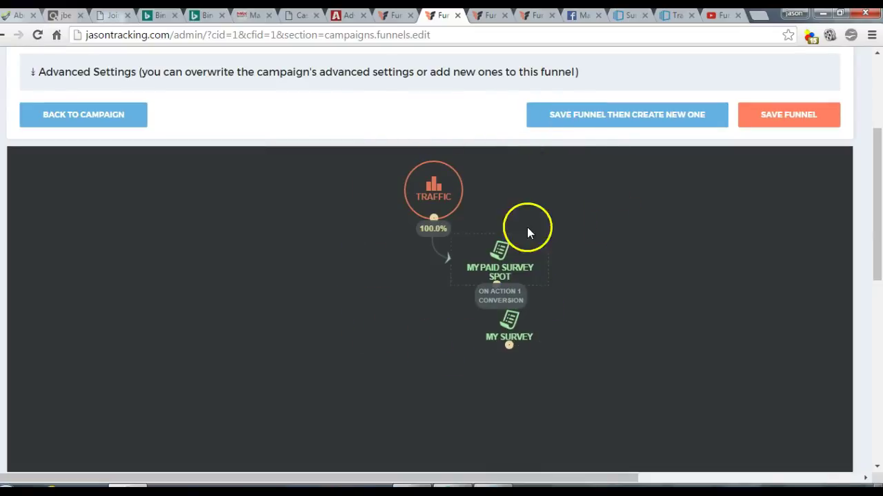
pyautogui.click(490, 248)
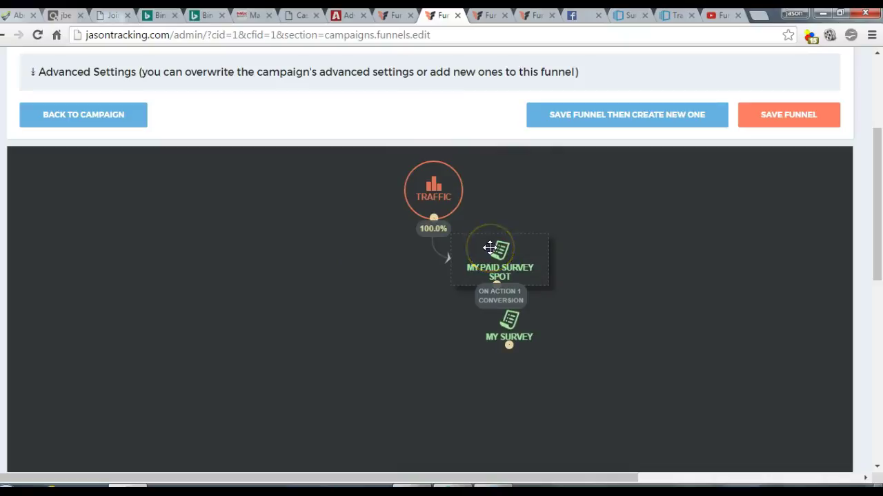
pyautogui.moveTo(491, 251)
pyautogui.mouseDown()
pyautogui.moveTo(513, 238)
pyautogui.moveTo(547, 278)
pyautogui.moveTo(540, 285)
pyautogui.moveTo(536, 266)
pyautogui.moveTo(438, 187)
pyautogui.moveTo(484, 191)
pyautogui.moveTo(451, 262)
pyautogui.moveTo(522, 292)
pyautogui.moveTo(451, 220)
pyautogui.moveTo(505, 307)
pyautogui.moveTo(486, 248)
pyautogui.moveTo(487, 263)
pyautogui.mouseUp()
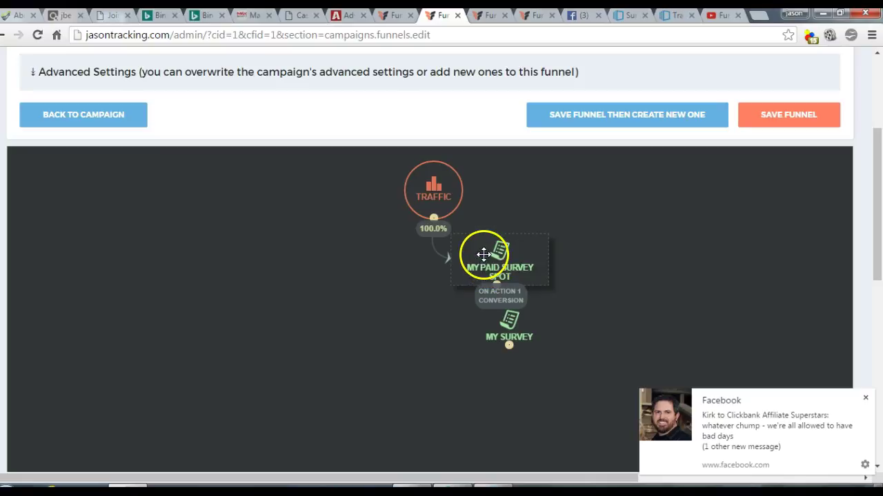
# Start adding a lander from the canvas menu, then cancel without adding one.
pyautogui.rightClick(306, 267)
pyautogui.click(360, 307)
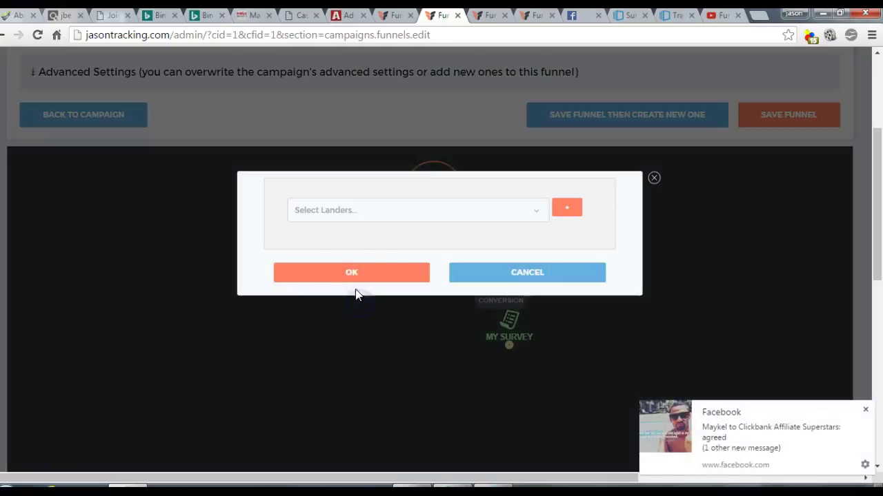
pyautogui.click(376, 214)
pyautogui.click(653, 181)
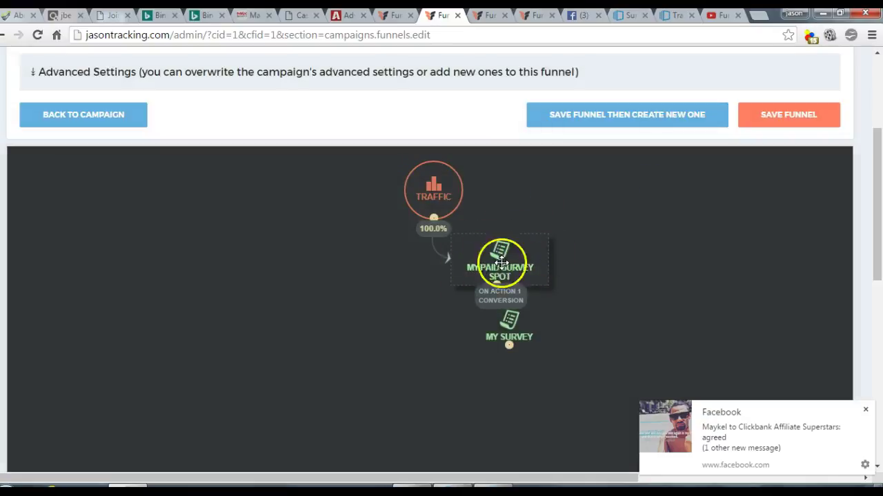
pyautogui.rightClick(347, 367)
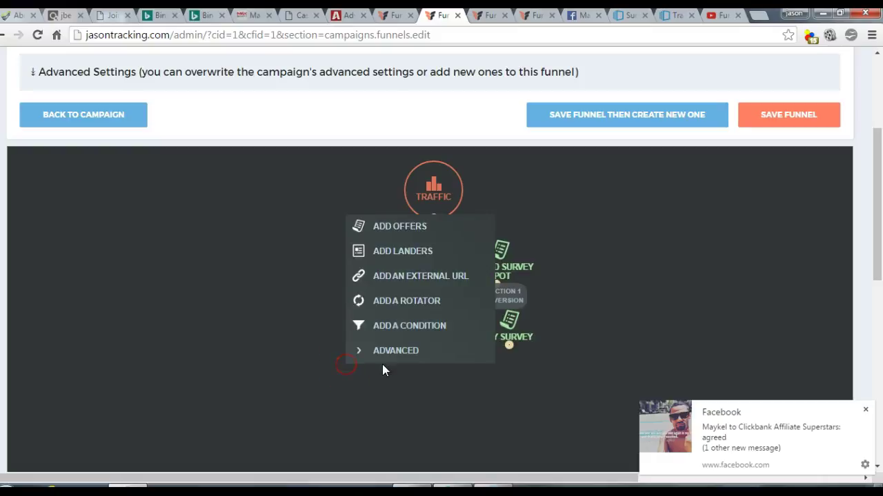
pyautogui.click(287, 290)
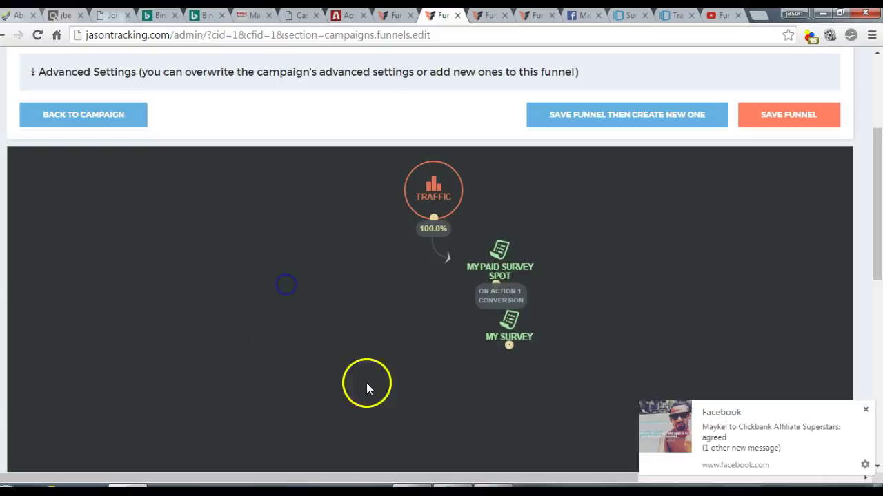
# Rearrange the My Paid Survey Spot and My Survey nodes on the canvas.
pyautogui.click(436, 218)
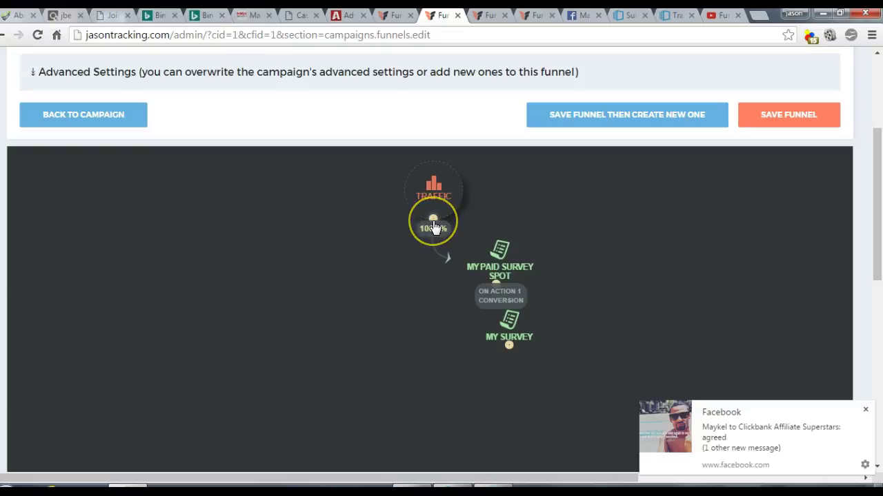
pyautogui.moveTo(433, 226); pyautogui.dragTo(416, 254)
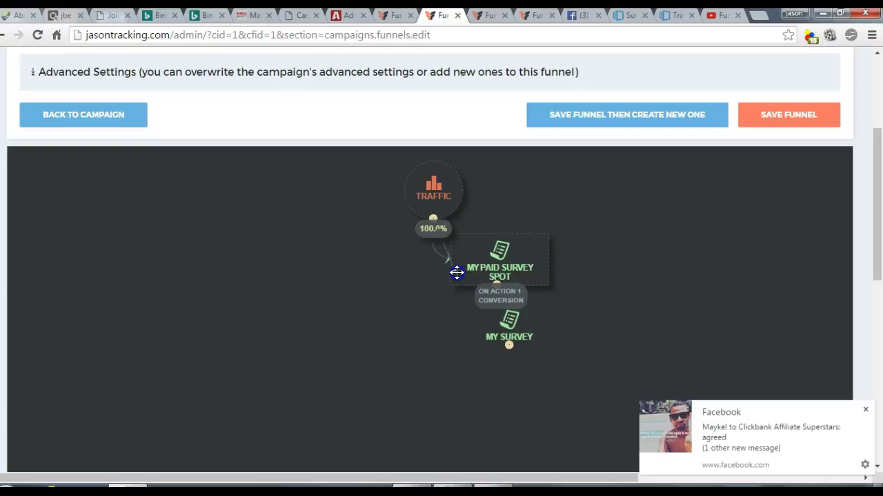
pyautogui.moveTo(446, 254); pyautogui.dragTo(495, 284)
pyautogui.click(464, 329)
pyautogui.moveTo(508, 321); pyautogui.dragTo(503, 302)
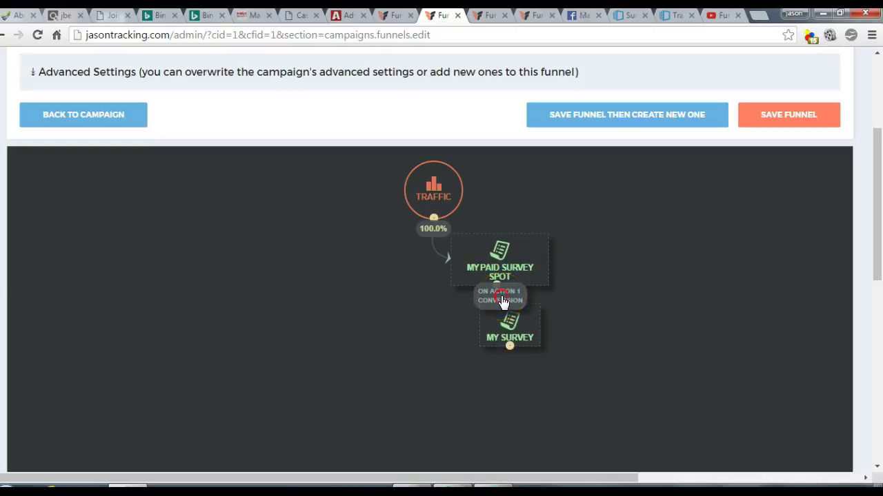
# Fetch the action URL from the On Action 1 Conversion link's options.
pyautogui.rightClick(496, 302)
pyautogui.click(535, 318)
pyautogui.moveTo(535, 317); pyautogui.dragTo(562, 316)
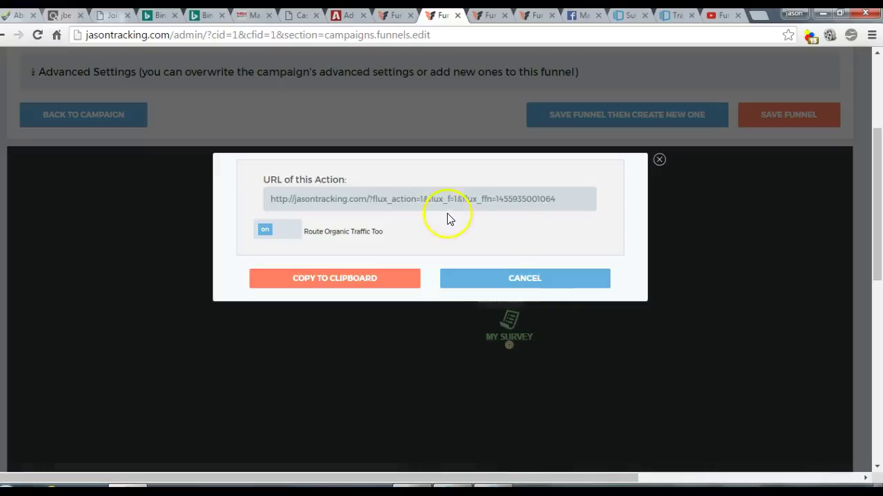
# Copy the On Action 1 action URL, save the funnel, and go to the Instapage builder.
pyautogui.tripleClick(444, 200)
pyautogui.click(388, 279)
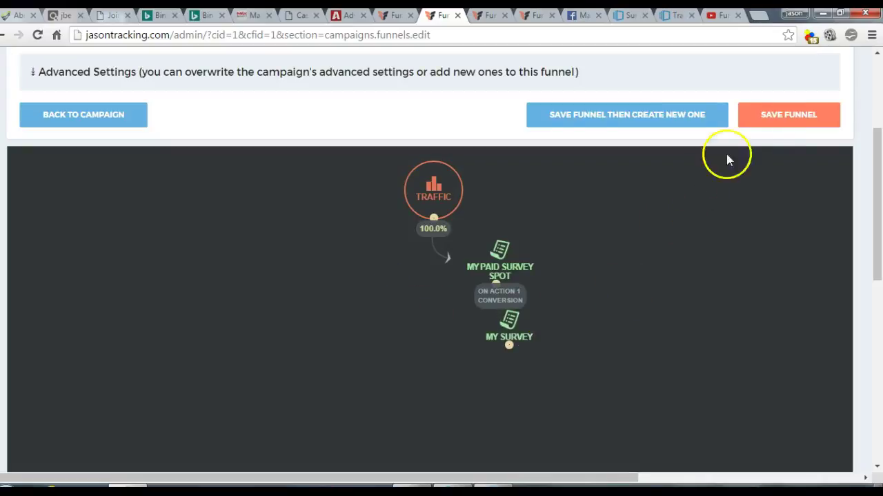
pyautogui.click(775, 126)
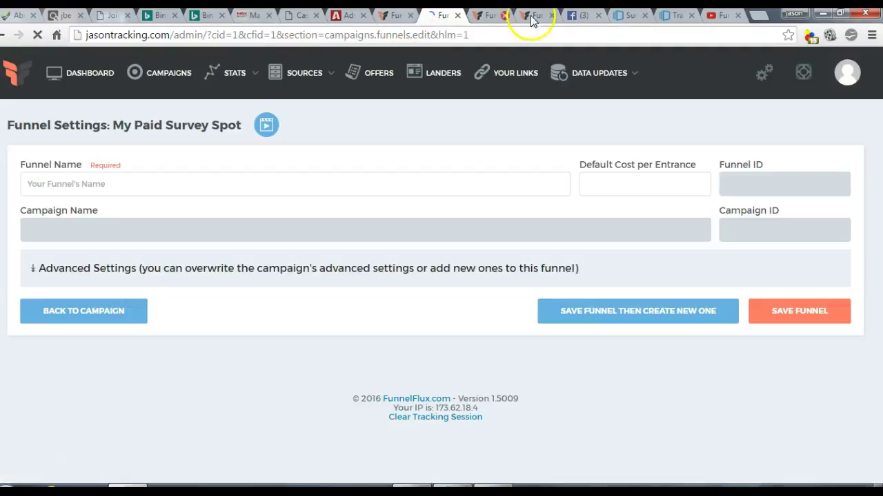
pyautogui.click(626, 16)
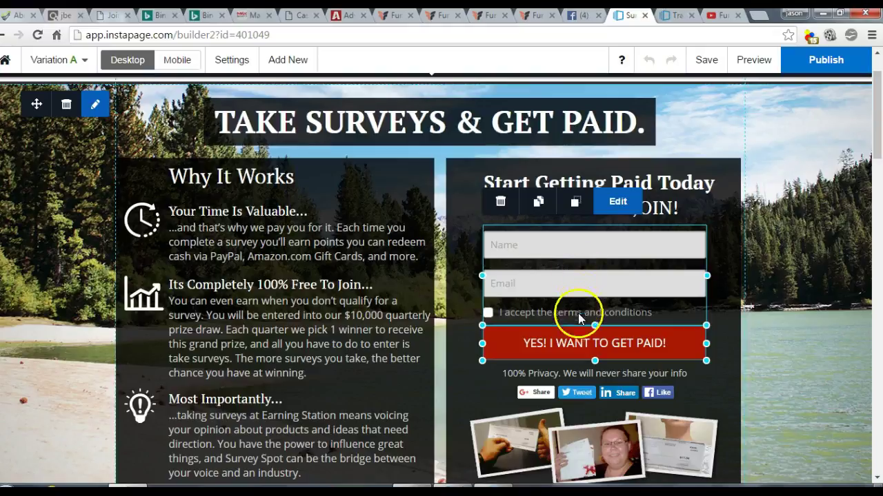
pyautogui.click(569, 293)
pyautogui.click(569, 293)
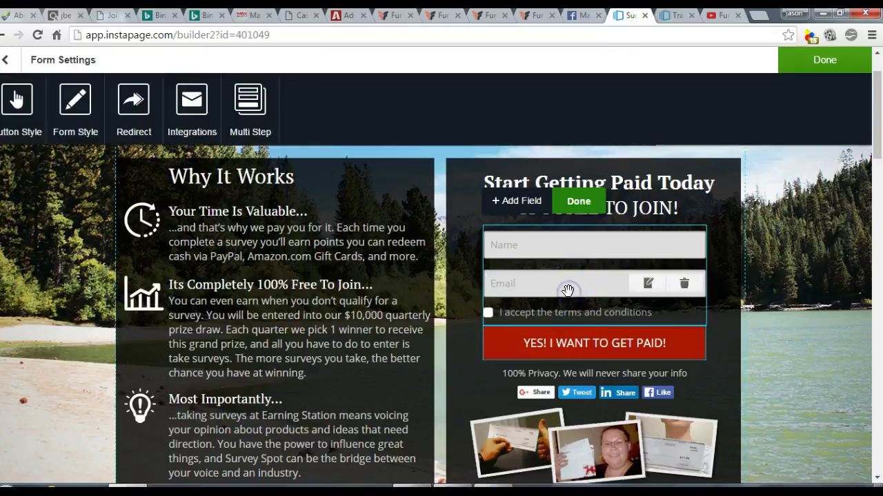
pyautogui.click(138, 107)
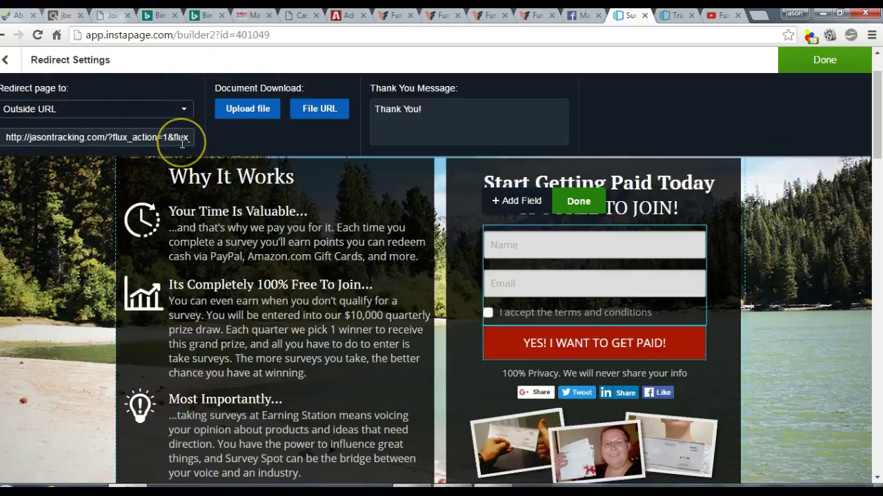
pyautogui.click(582, 200)
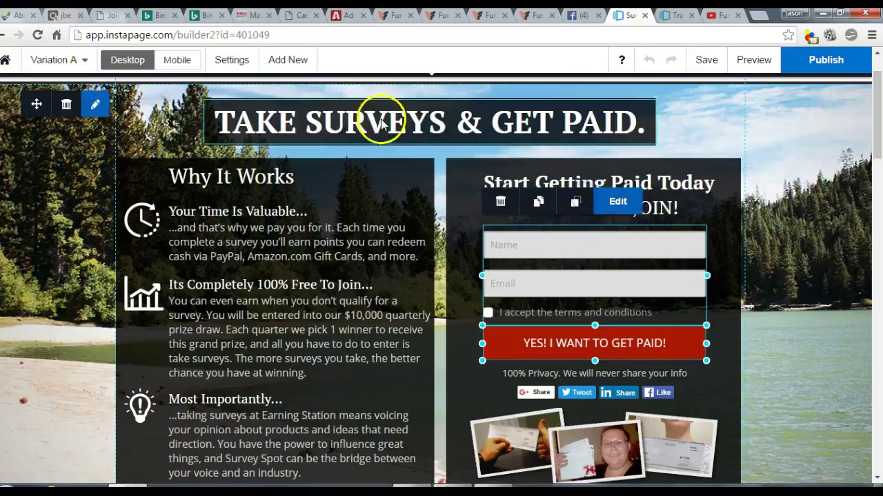
# Add a button beside the form that links to the pasted funnel action URL.
pyautogui.click(283, 61)
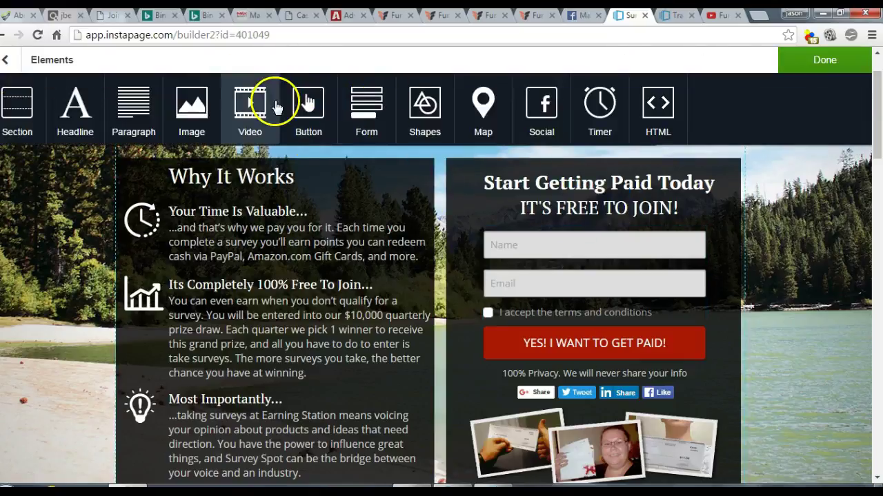
pyautogui.moveTo(308, 103); pyautogui.dragTo(386, 282)
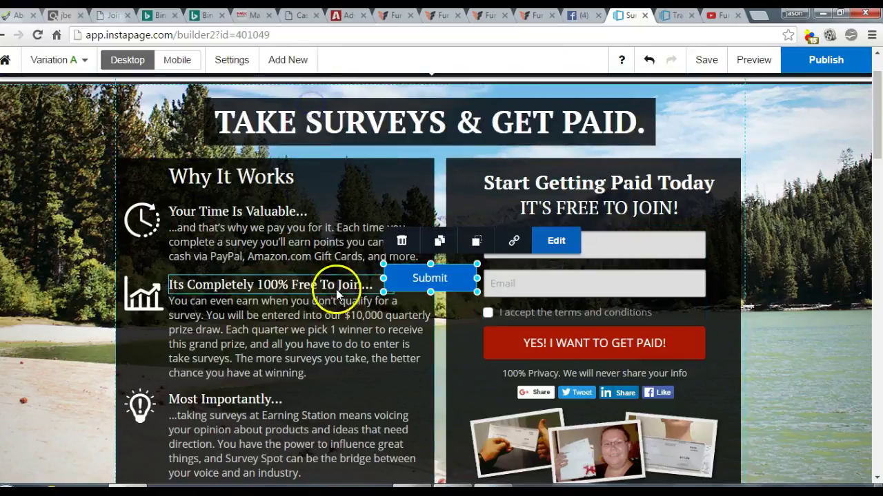
pyautogui.click(511, 240)
pyautogui.click(440, 268)
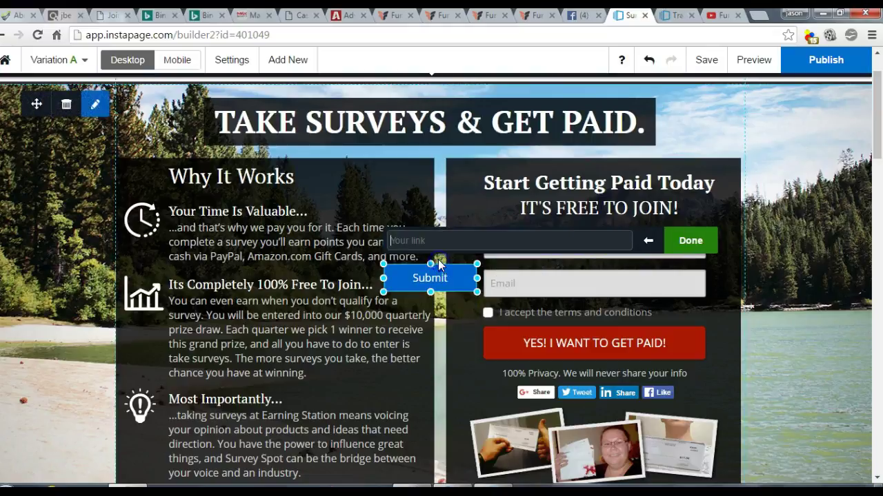
pyautogui.hotkey('ctrl', 'v')
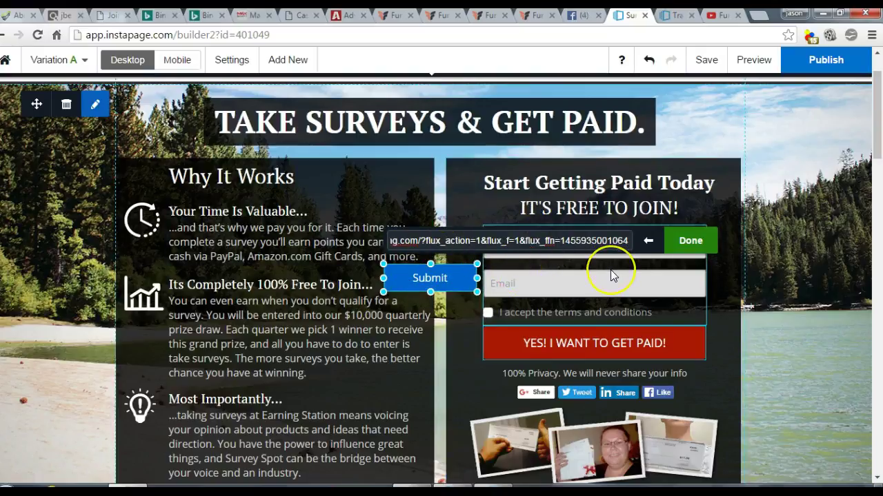
pyautogui.click(531, 242)
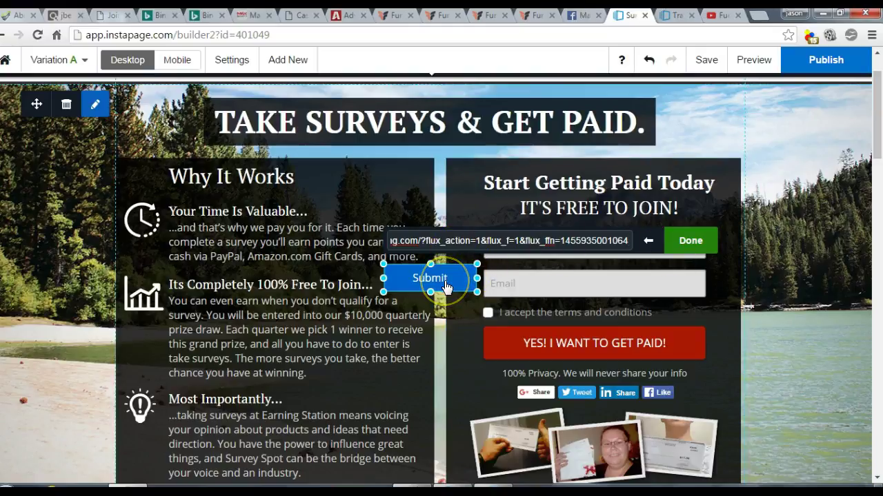
pyautogui.click(697, 238)
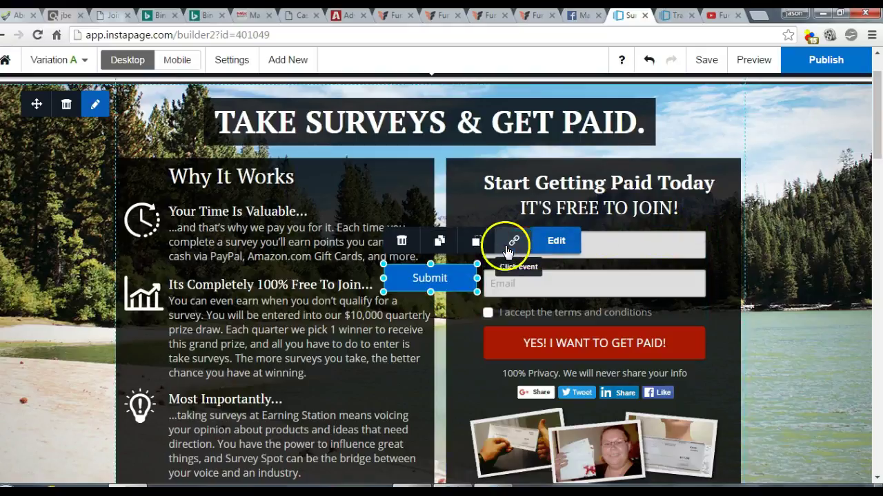
# Return to FunnelFlux and open the Your Links page.
pyautogui.click(529, 17)
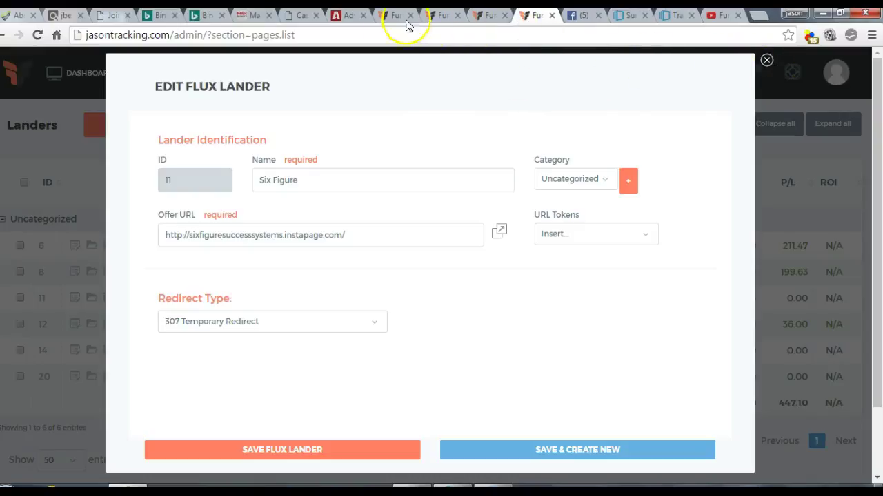
pyautogui.click(395, 16)
pyautogui.click(500, 73)
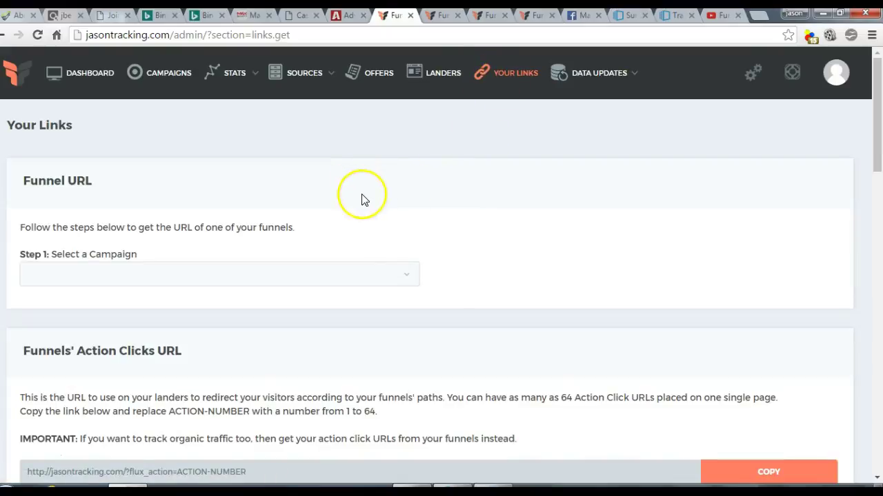
# Pick the My Paid Survey Spot campaign and funnel with Bing Ads as the traffic source, then select the generated link.
pyautogui.click(354, 268)
pyautogui.scroll(-2, 240, 405)
pyautogui.scroll(-4, 240, 405)
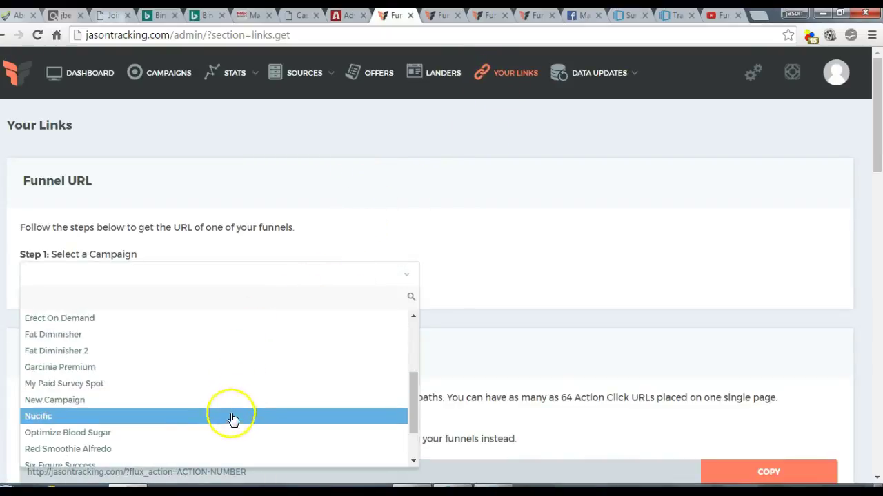
pyautogui.click(212, 339)
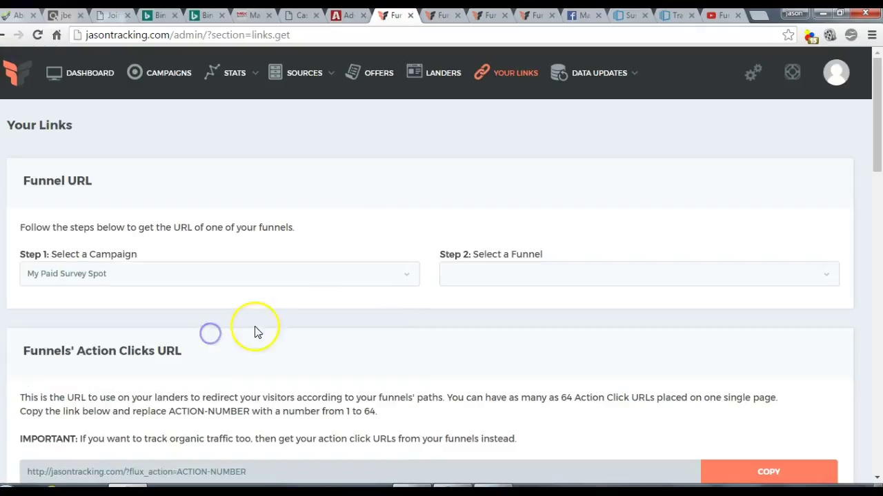
pyautogui.click(545, 273)
pyautogui.click(520, 335)
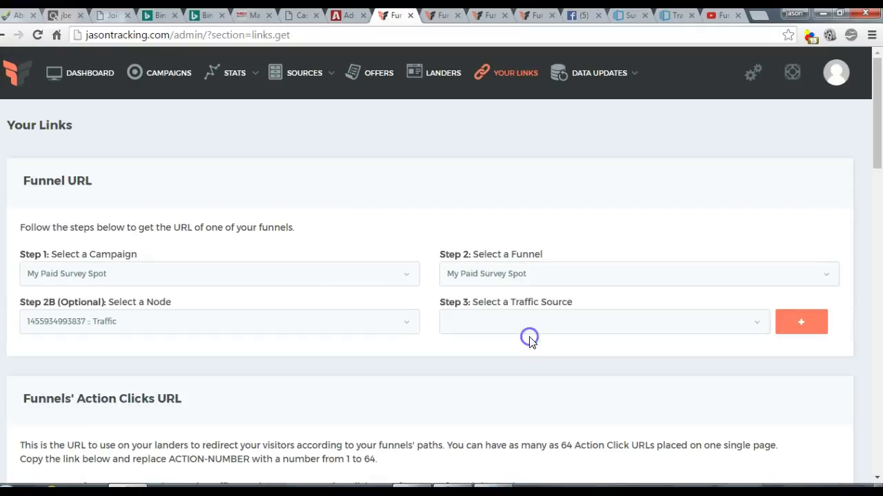
pyautogui.click(469, 321)
pyautogui.click(487, 380)
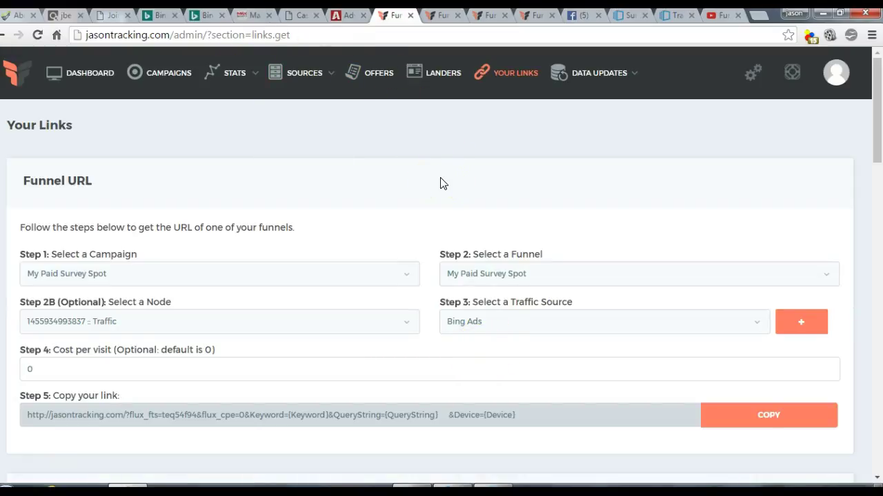
pyautogui.click(162, 417)
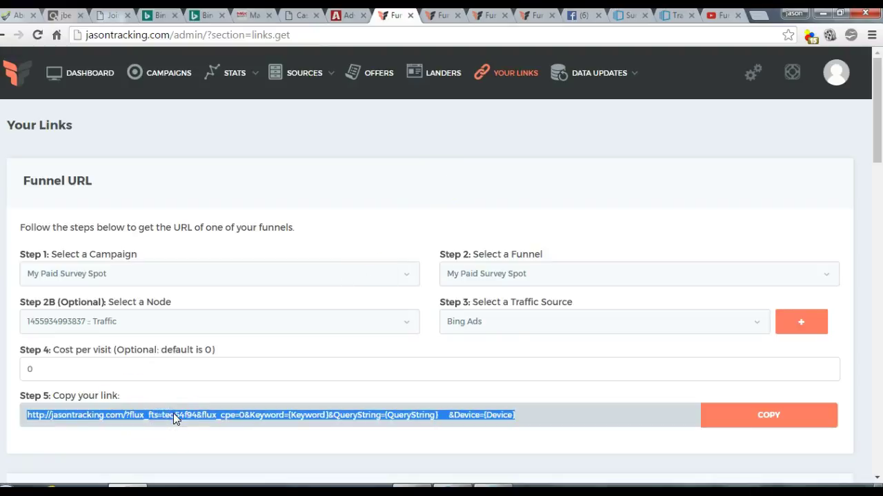